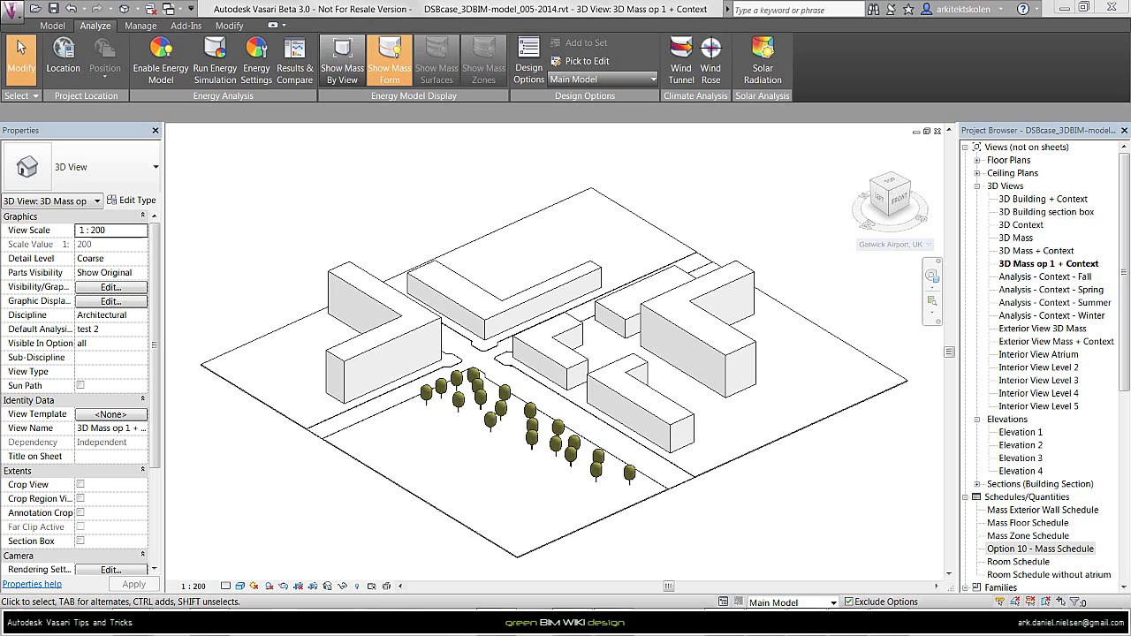
Glance at the modelling commands, return to the energy analysis commands, and zoom the view
{"action": "left_click", "coordinate": [501, 193]}
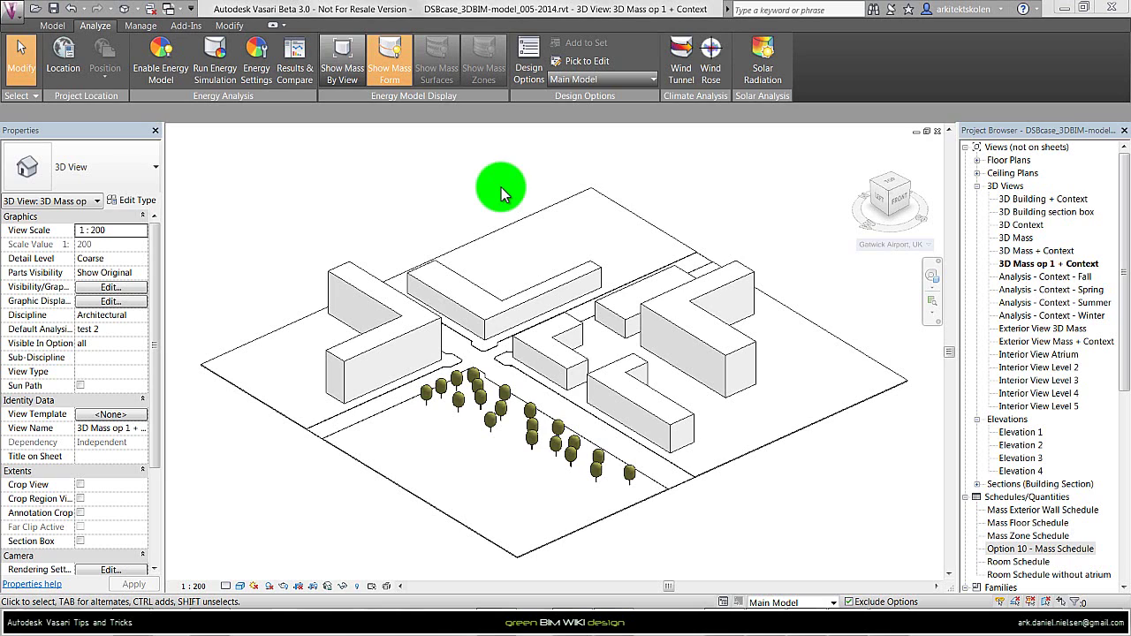
{"action": "left_click", "coordinate": [53, 25]}
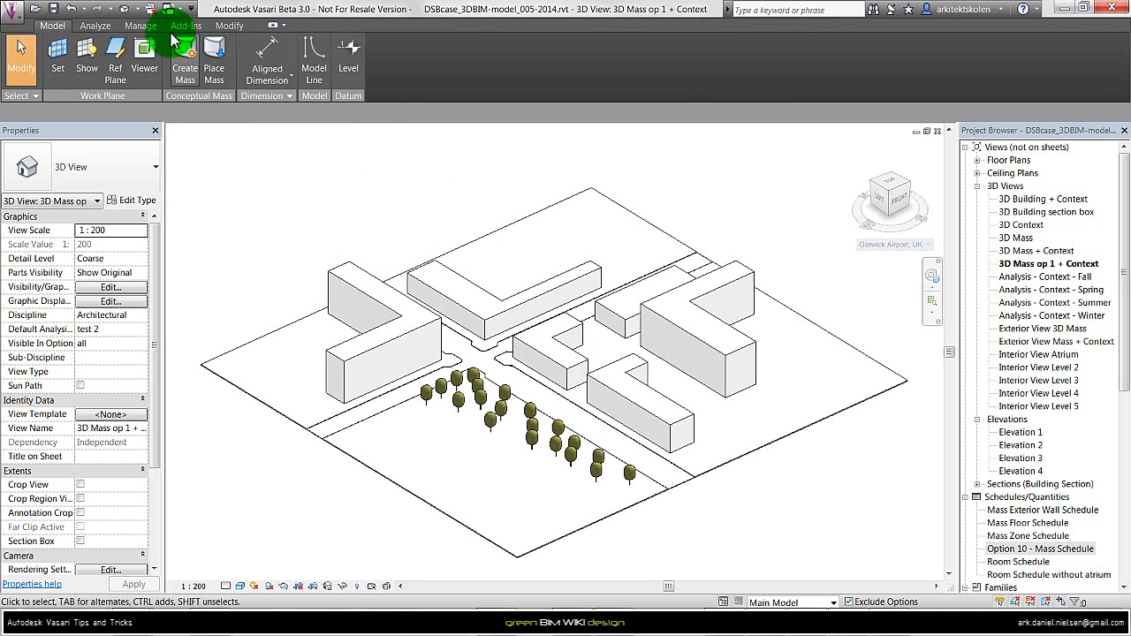
{"action": "left_click", "coordinate": [95, 26]}
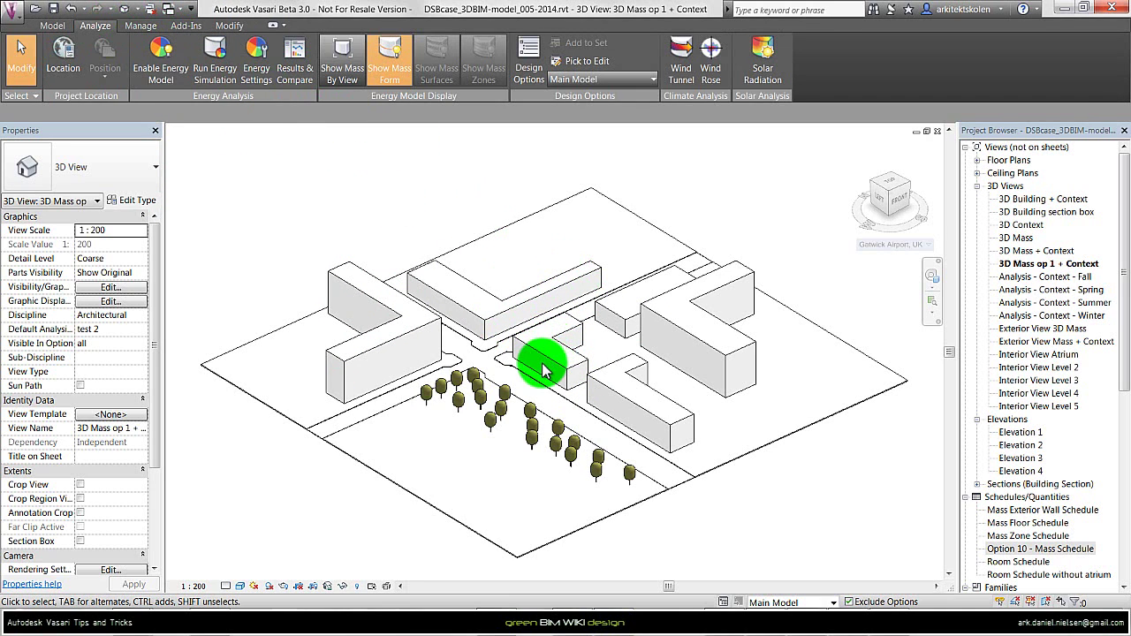
{"action": "scroll", "coordinate": [610, 341], "scroll_direction": "up", "scroll_amount": 3}
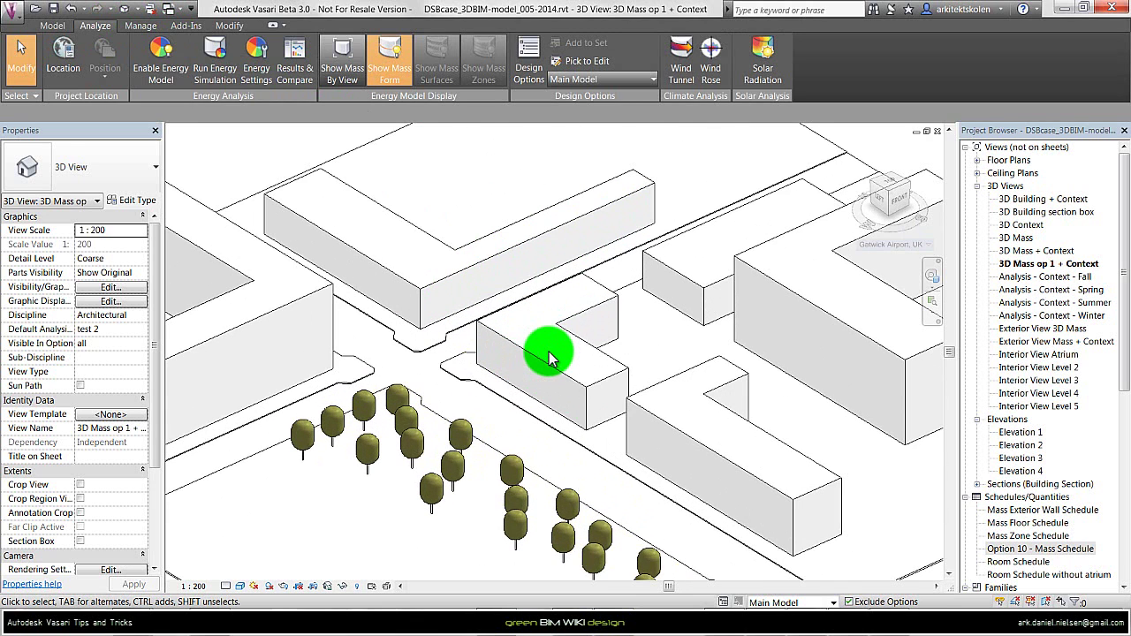
{"action": "scroll", "coordinate": [591, 335], "scroll_direction": "up", "scroll_amount": 3}
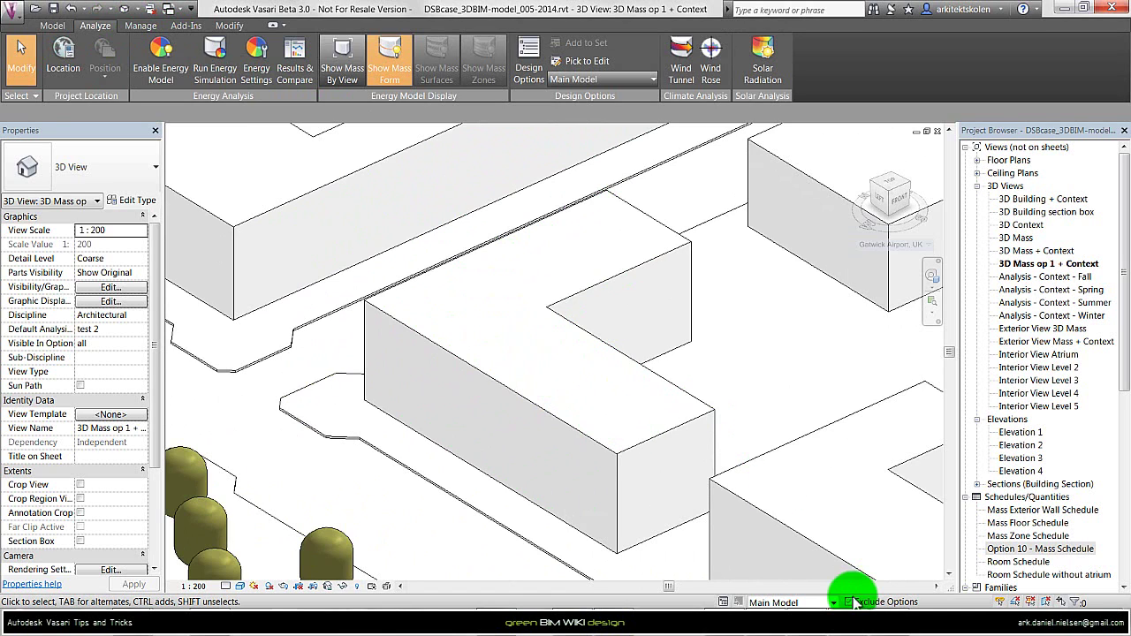
Create mass floors on Levels 1 through 8 for the selected L-shaped mass
{"action": "left_click", "coordinate": [596, 321]}
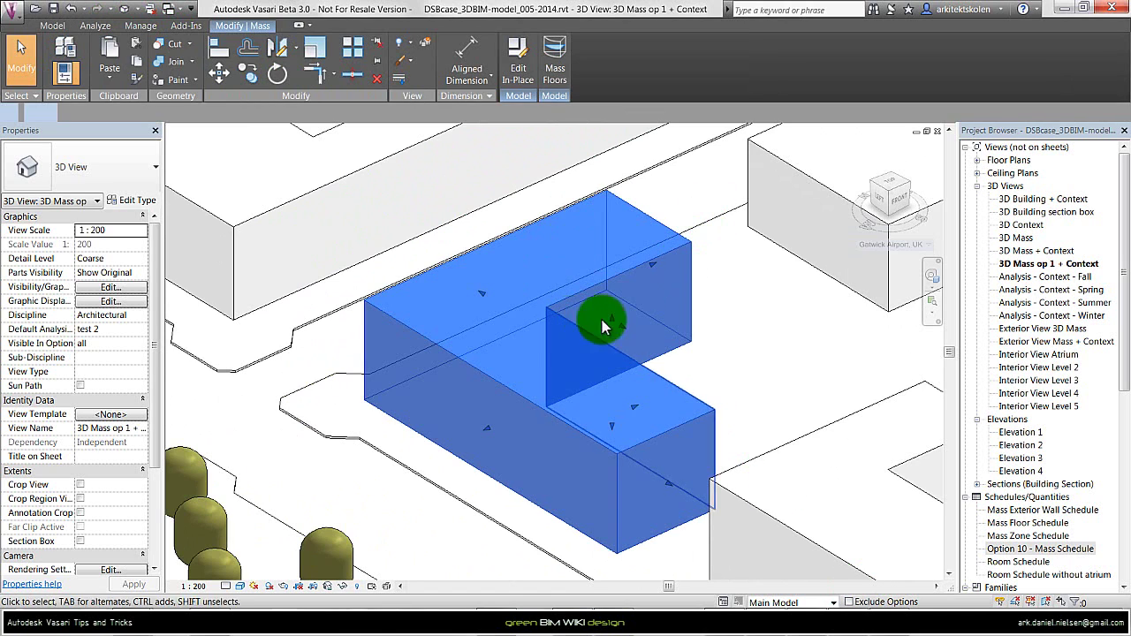
{"action": "left_click", "coordinate": [556, 67]}
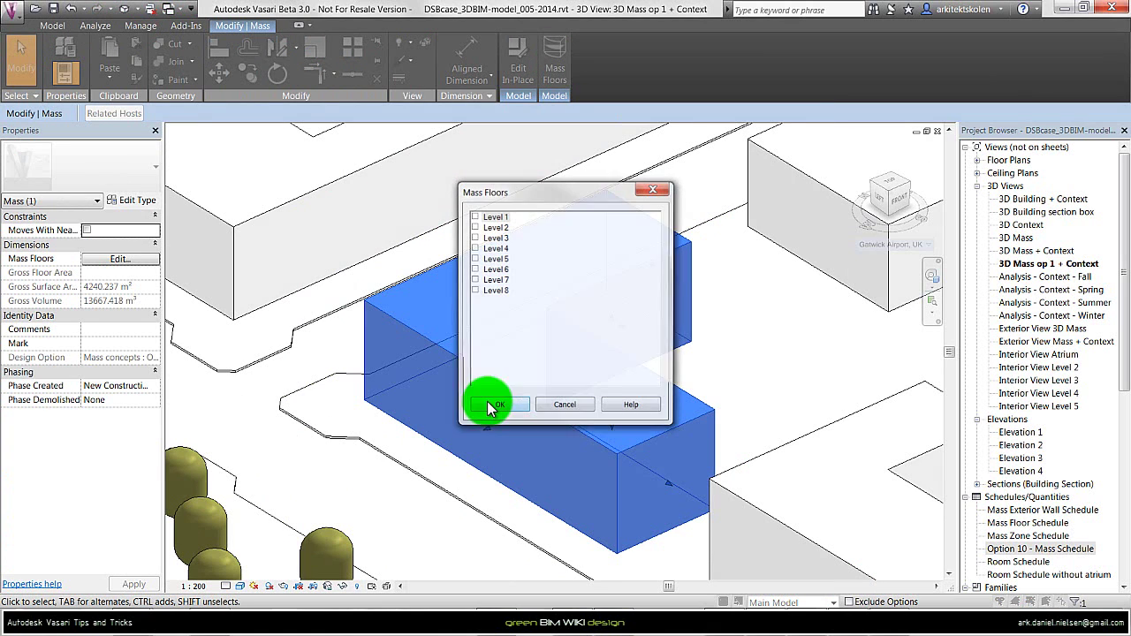
{"action": "left_click", "coordinate": [495, 289], "text": "shift"}
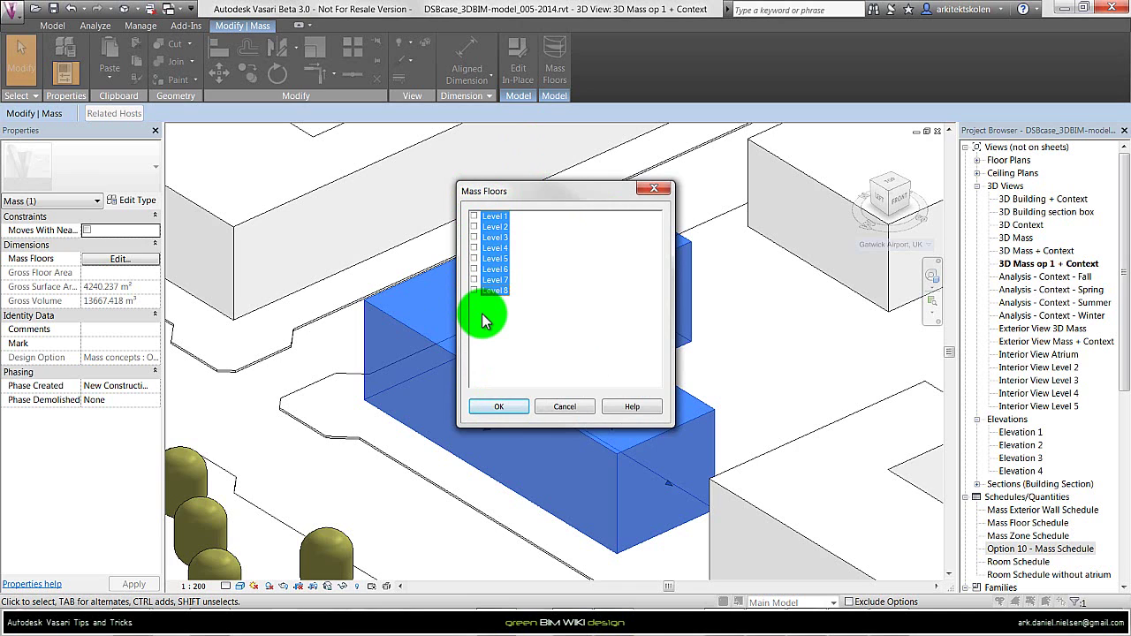
{"action": "left_click", "coordinate": [474, 283]}
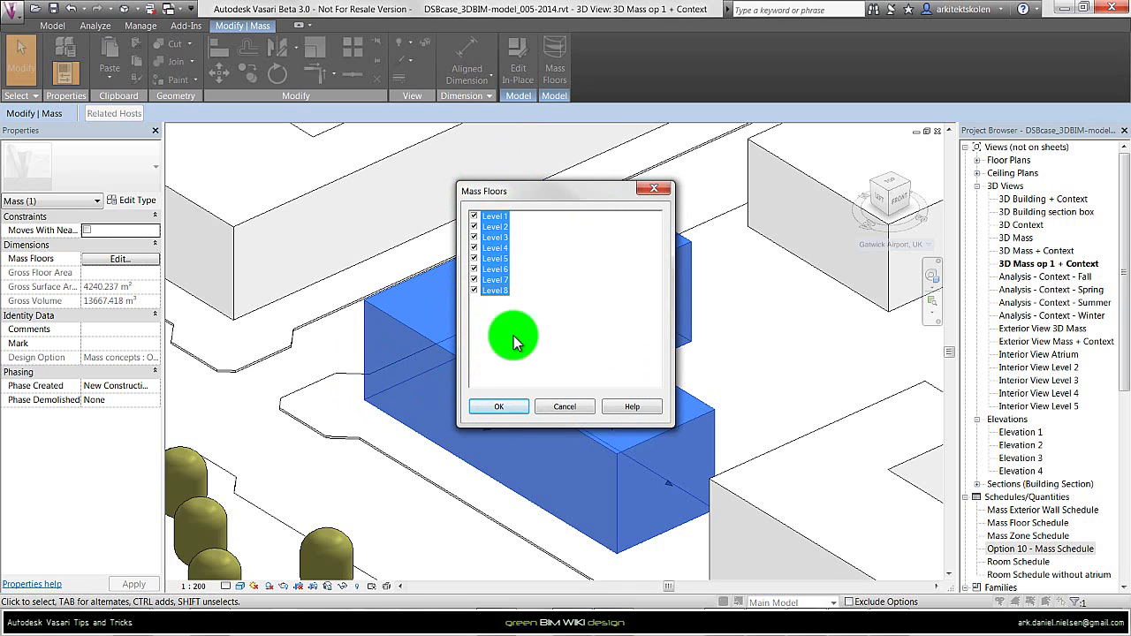
{"action": "left_click", "coordinate": [499, 407]}
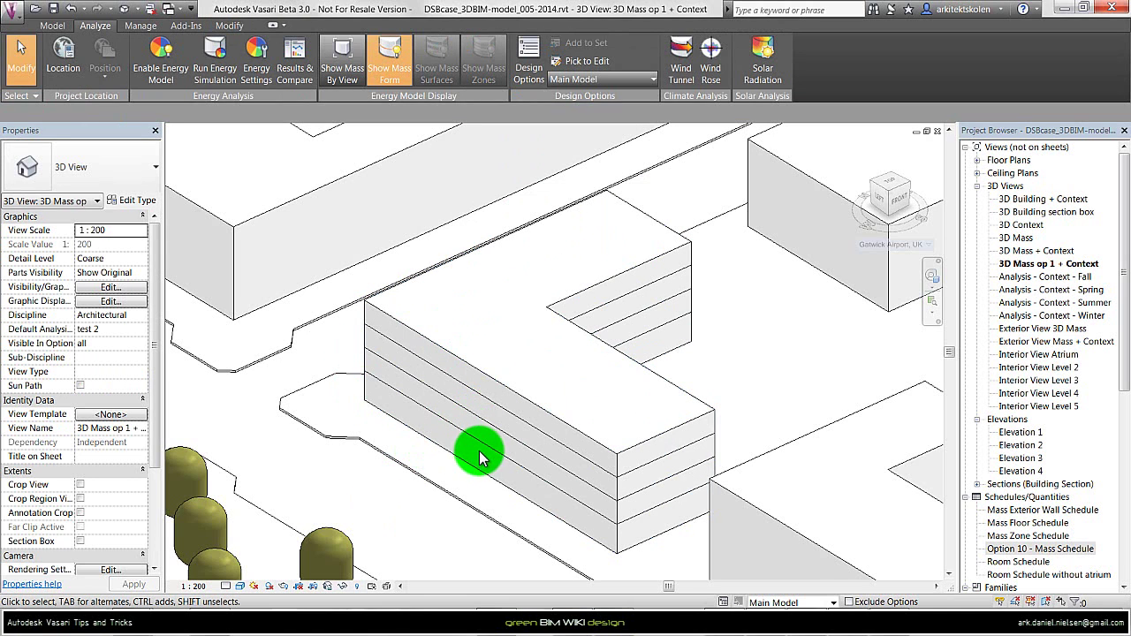
Enable the energy model past the unsaved-project reminder and show its Energy Settings
{"action": "left_click", "coordinate": [160, 84]}
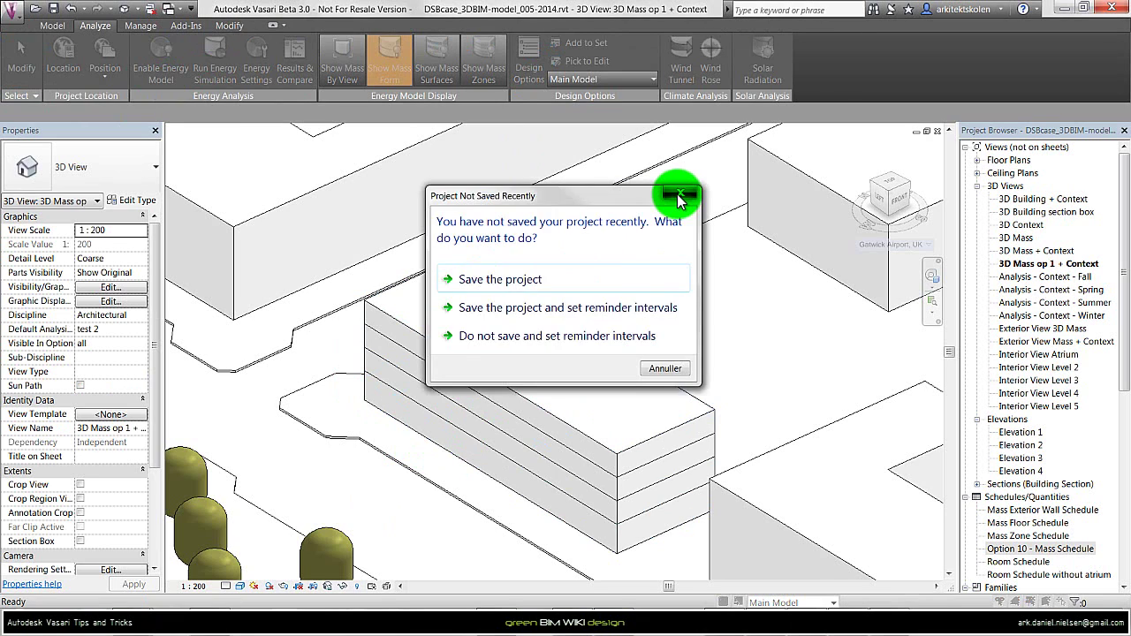
{"action": "left_click", "coordinate": [677, 194]}
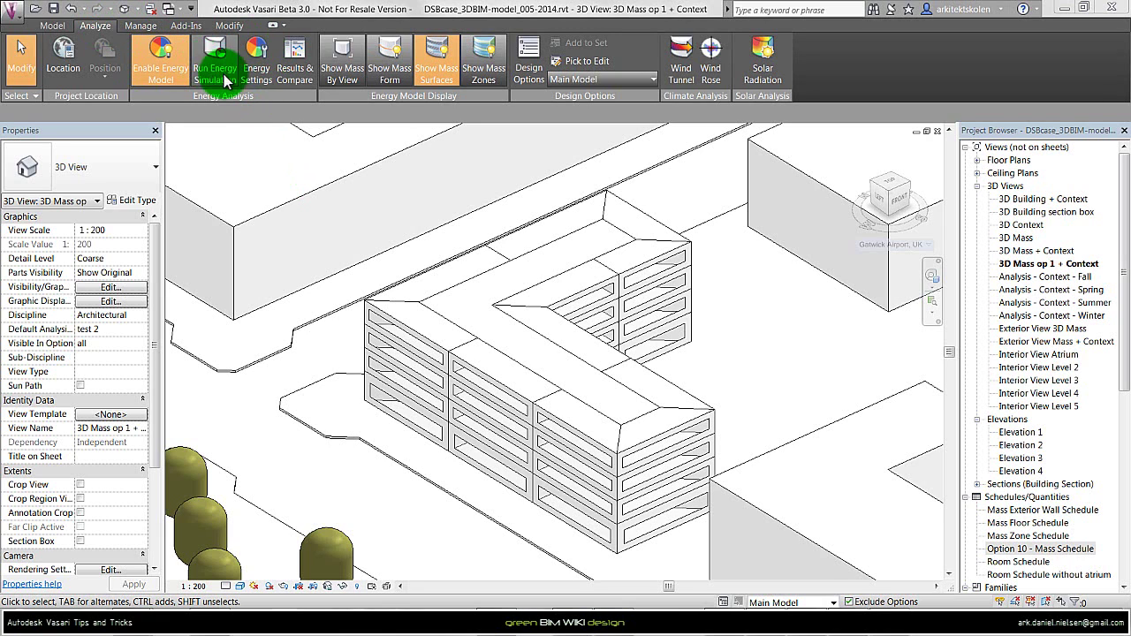
{"action": "left_click", "coordinate": [260, 71]}
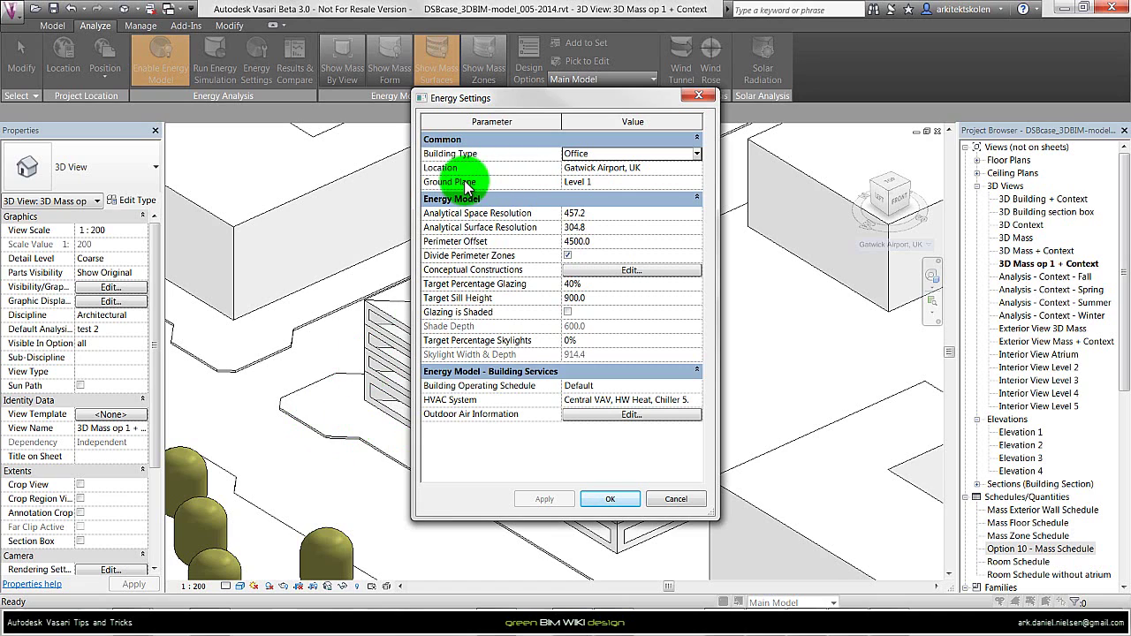
{"action": "left_click", "coordinate": [700, 184]}
{"action": "left_click", "coordinate": [696, 182]}
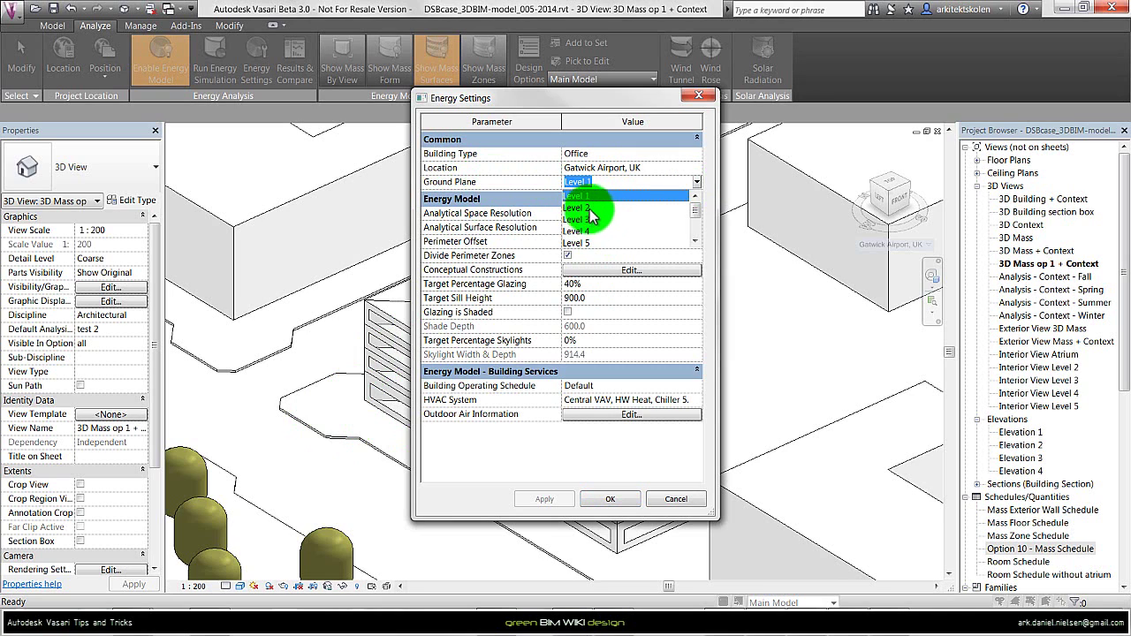
{"action": "left_click", "coordinate": [586, 189]}
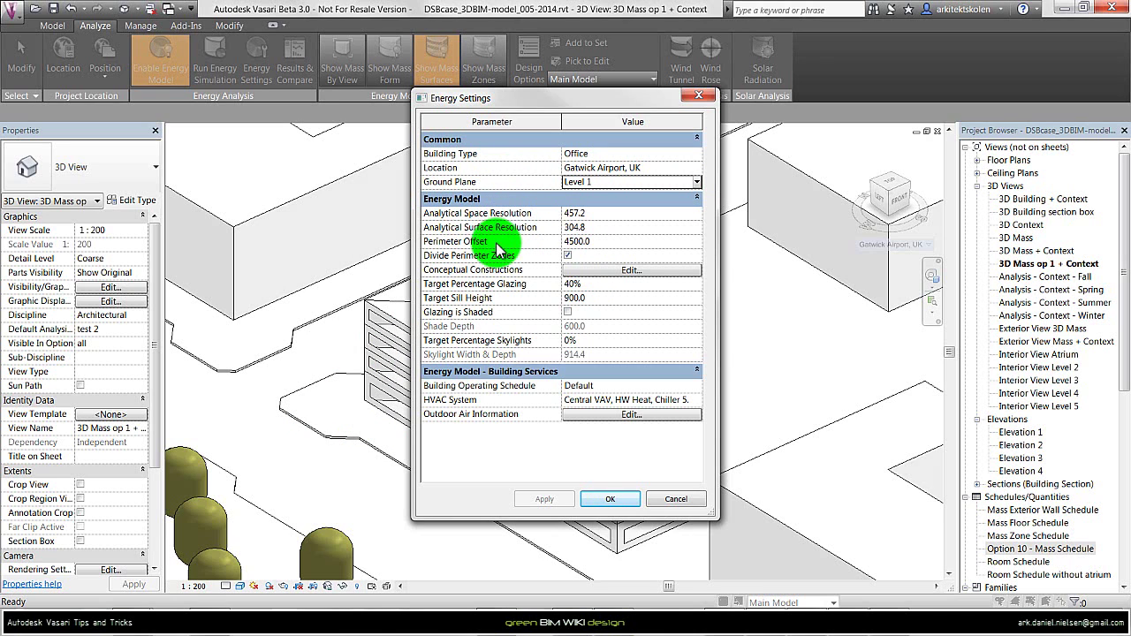
{"action": "left_click_drag", "start_coordinate": [517, 104], "coordinate": [847, 113]}
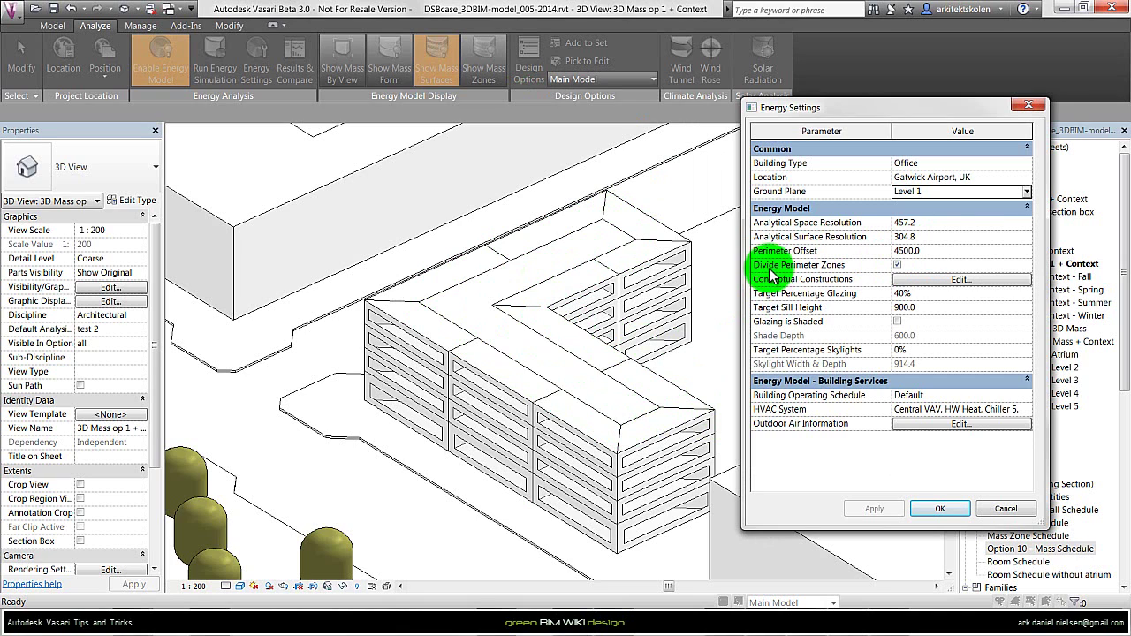
Switch Divide Perimeter Zones off for comparison, then back on
{"action": "left_click", "coordinate": [897, 265]}
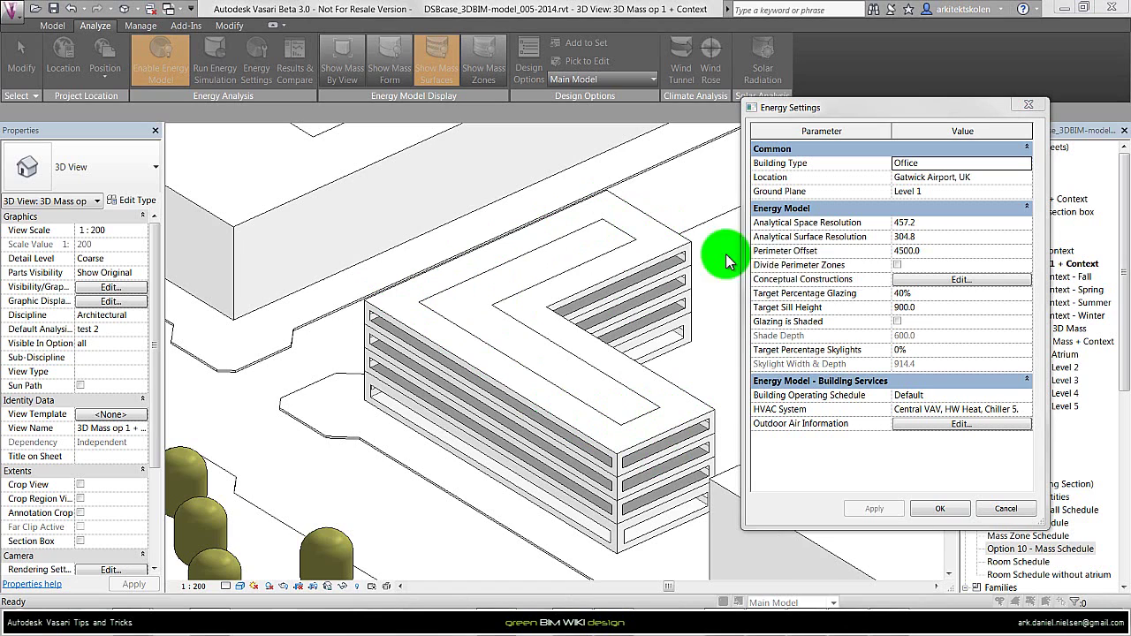
{"action": "left_click", "coordinate": [898, 266]}
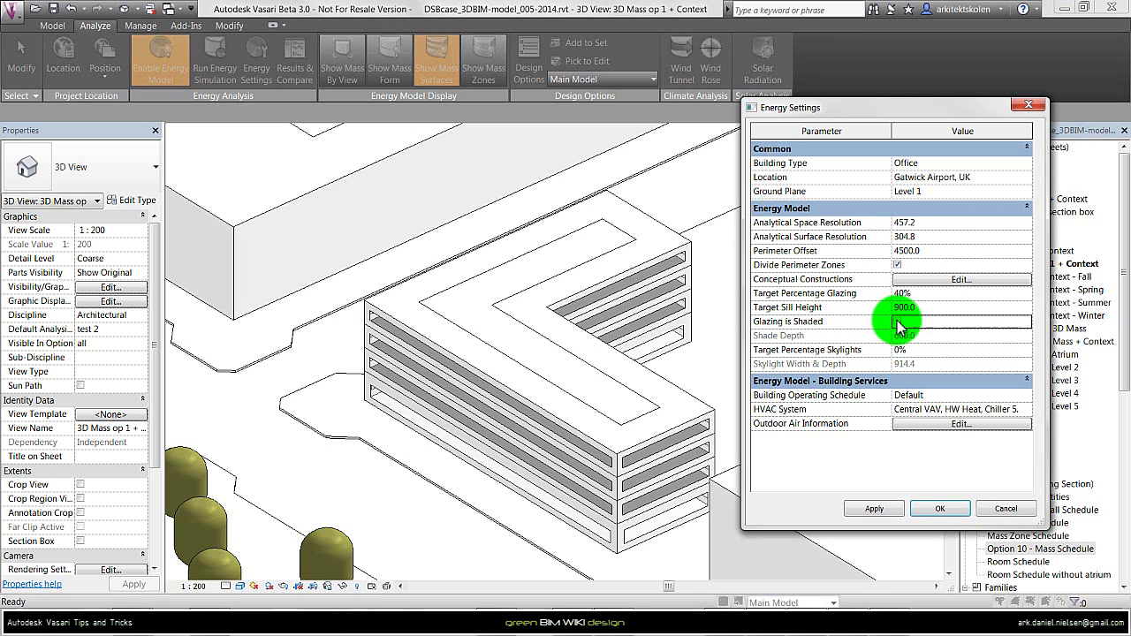
Turn on Glazing is Shaded with a 300 shade depth, then edit Target Percentage Skylights
{"action": "left_click", "coordinate": [898, 321]}
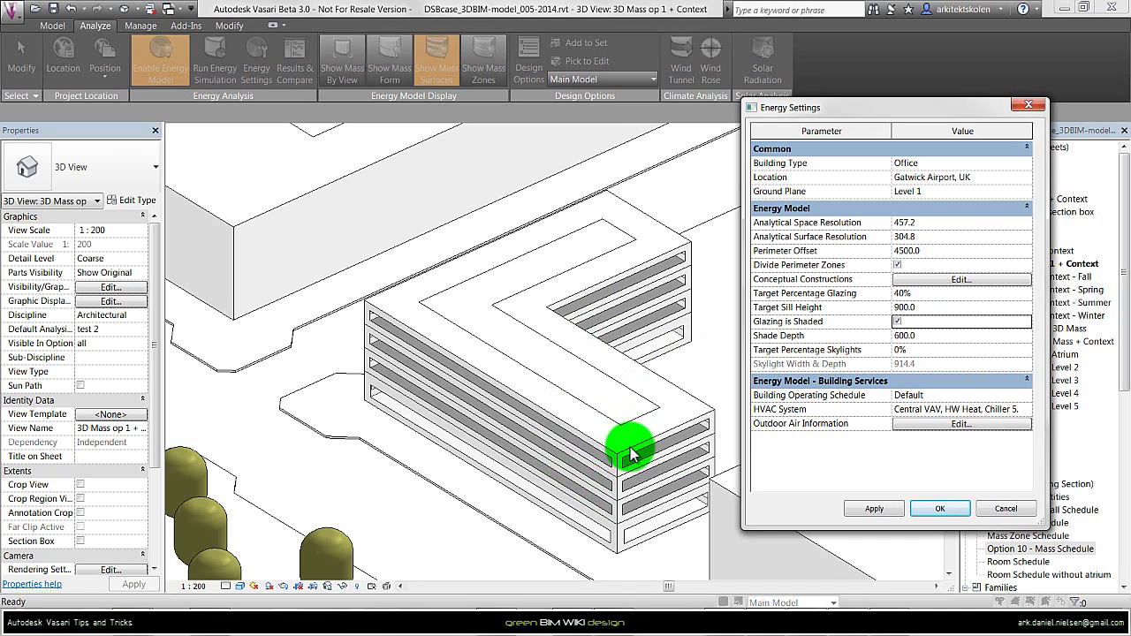
{"action": "double_click", "coordinate": [901, 336]}
{"action": "type", "text": "300"}
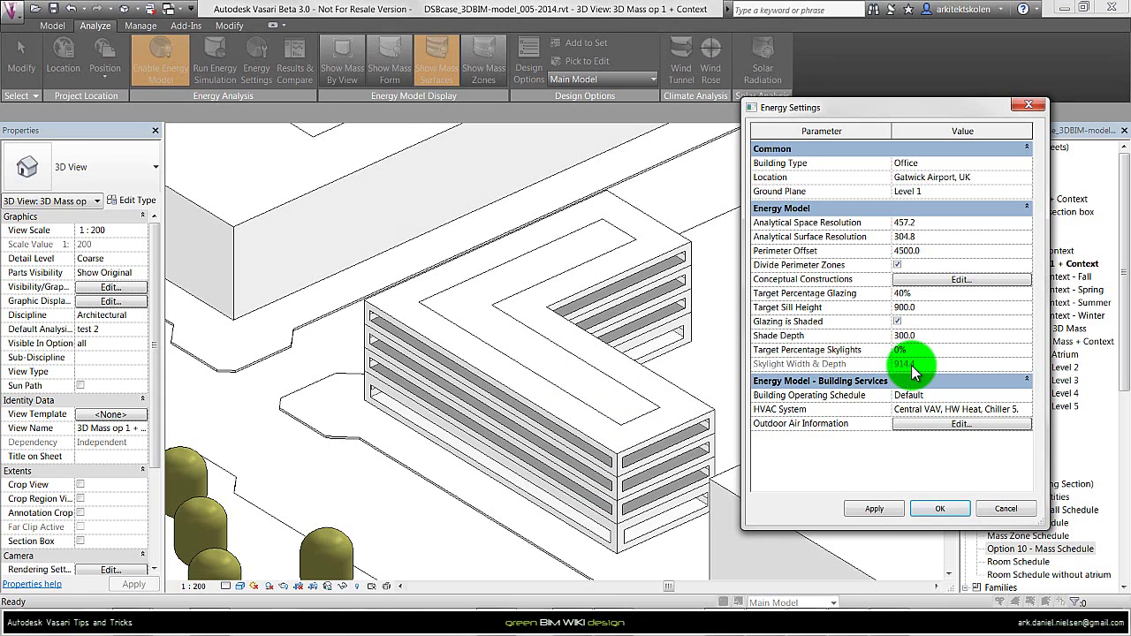
{"action": "left_click", "coordinate": [903, 351]}
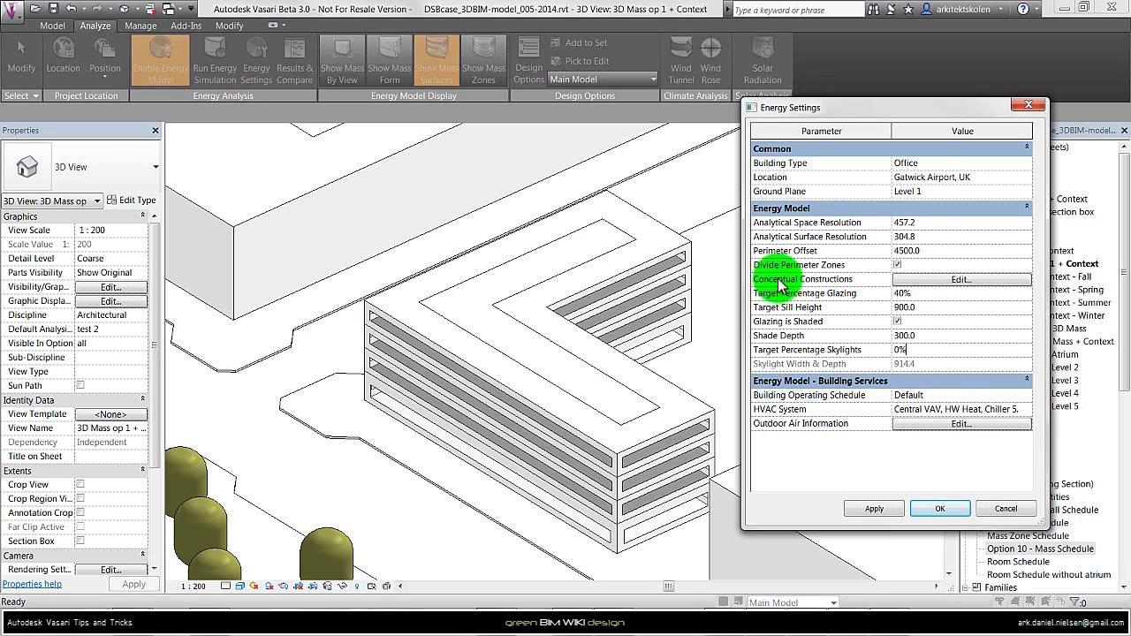
In Conceptual Constructions, keep Mass Interior Wall at Lightweight Construction – No Insulation
{"action": "left_click", "coordinate": [930, 279]}
{"action": "left_click_drag", "start_coordinate": [961, 196], "coordinate": [563, 110]}
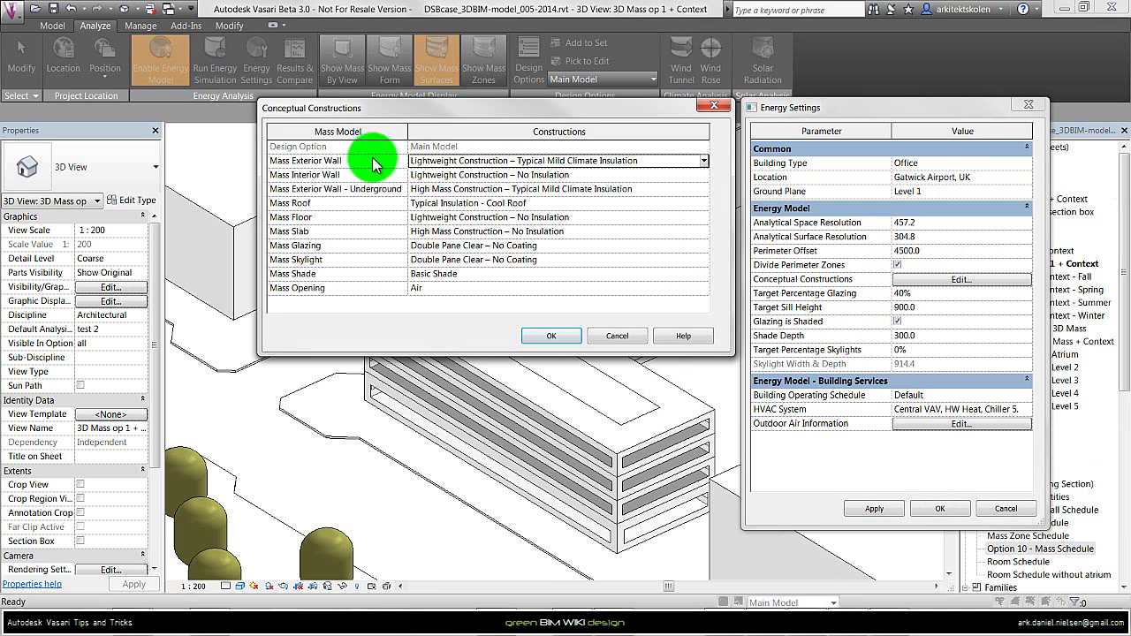
{"action": "left_click", "coordinate": [704, 175]}
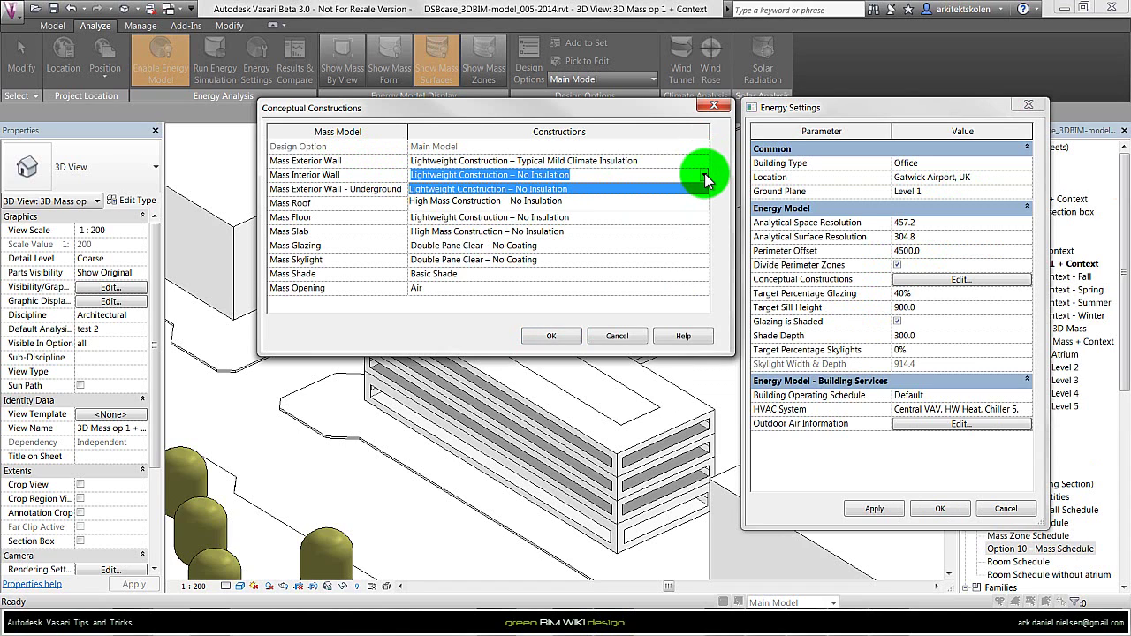
{"action": "left_click", "coordinate": [705, 178]}
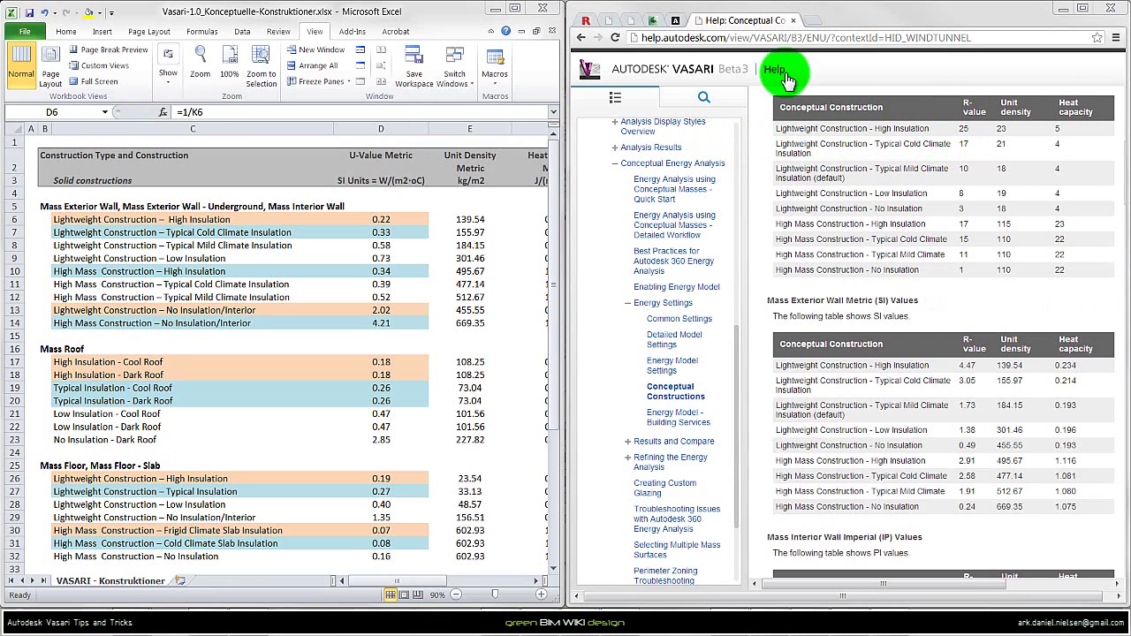
{"action": "left_click_drag", "start_coordinate": [643, 38], "coordinate": [791, 37]}
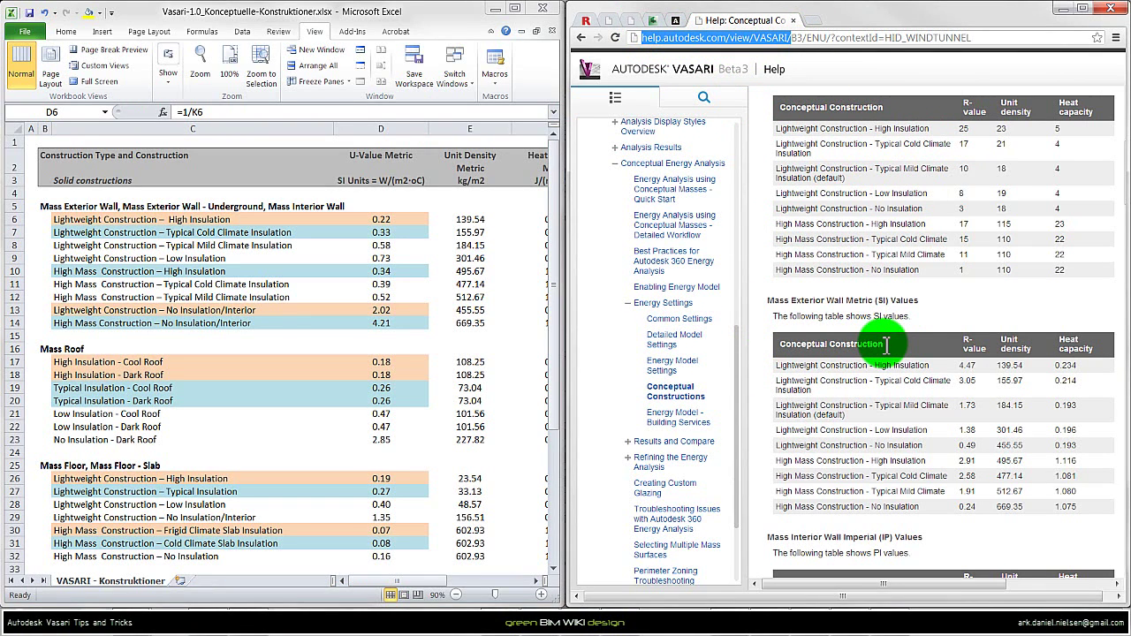
{"action": "left_click", "coordinate": [31, 141]}
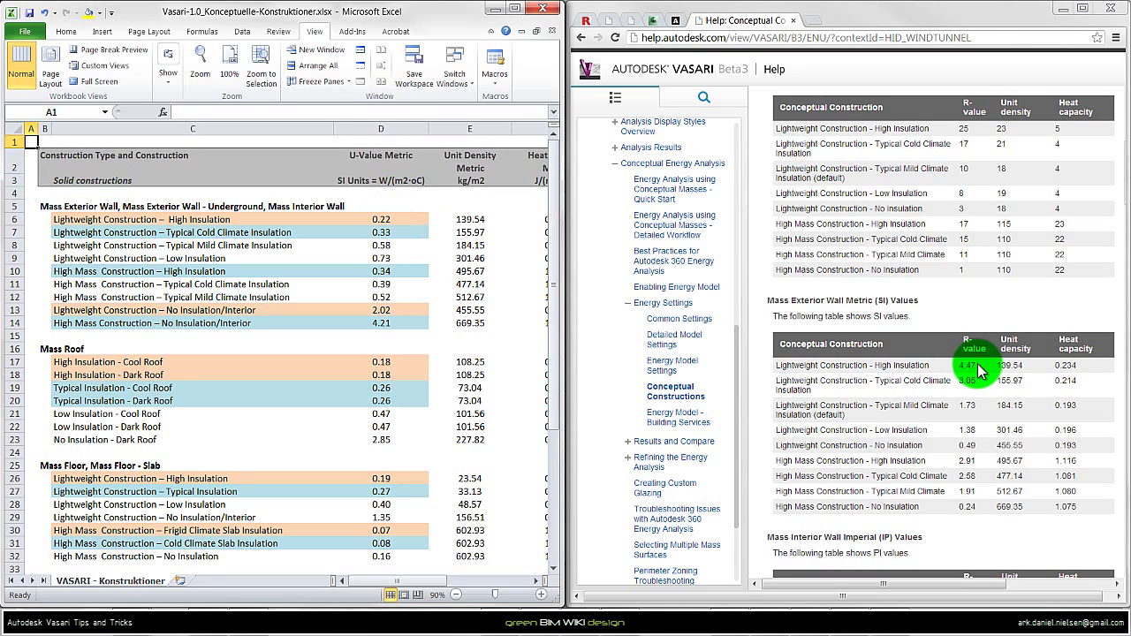
{"action": "left_click_drag", "start_coordinate": [954, 368], "coordinate": [964, 370]}
{"action": "left_click", "coordinate": [415, 219]}
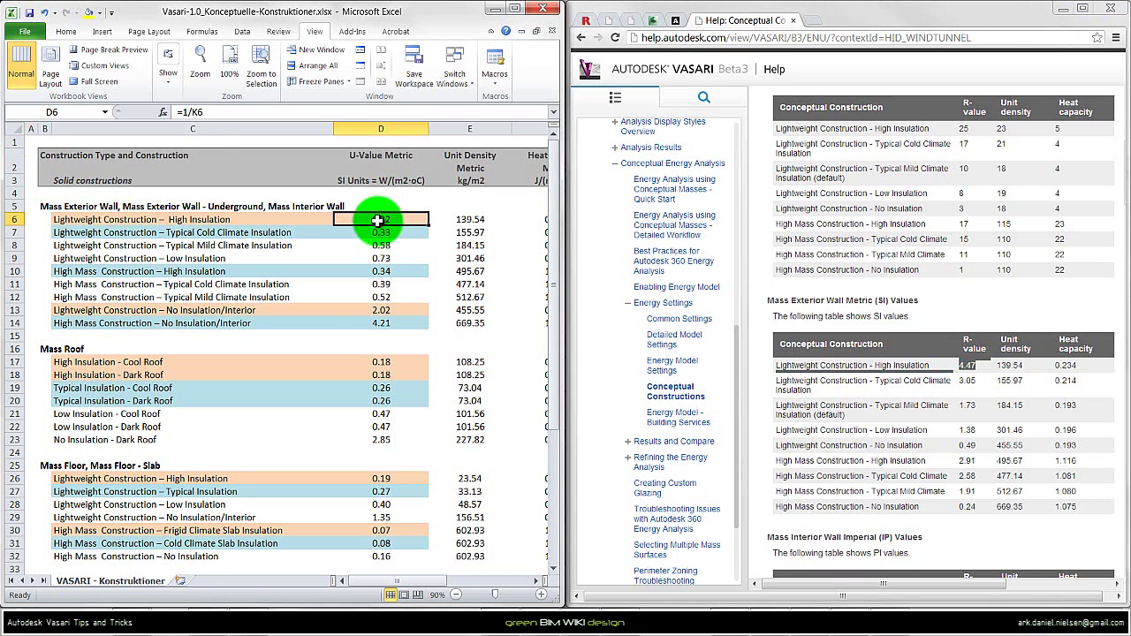
{"action": "left_click", "coordinate": [193, 113]}
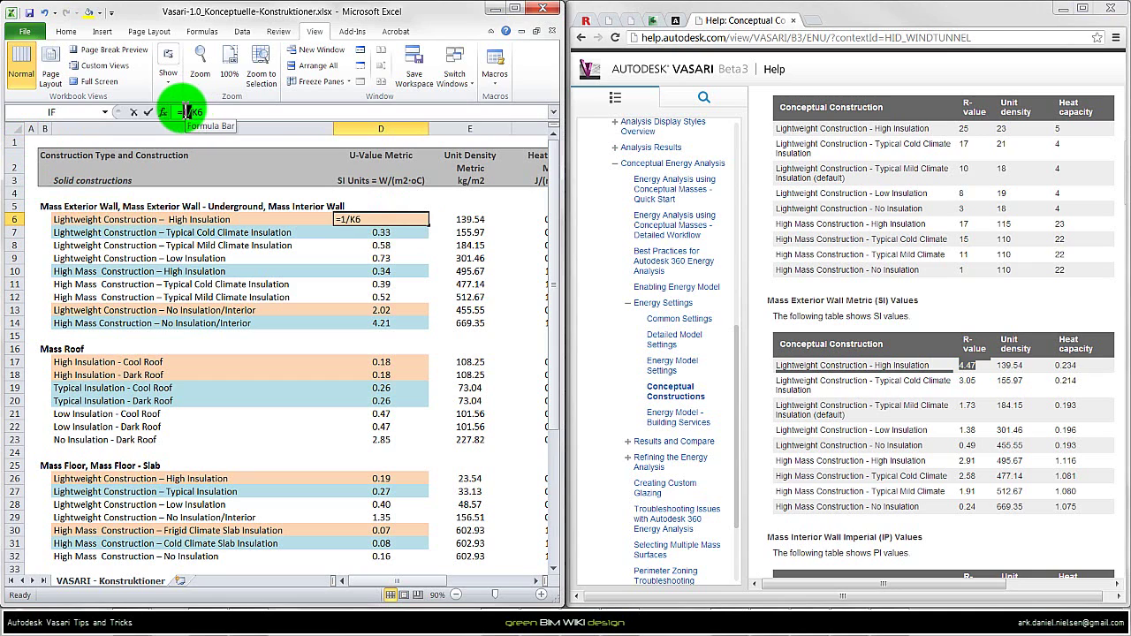
{"action": "double_click", "coordinate": [185, 112]}
{"action": "key", "text": "Return"}
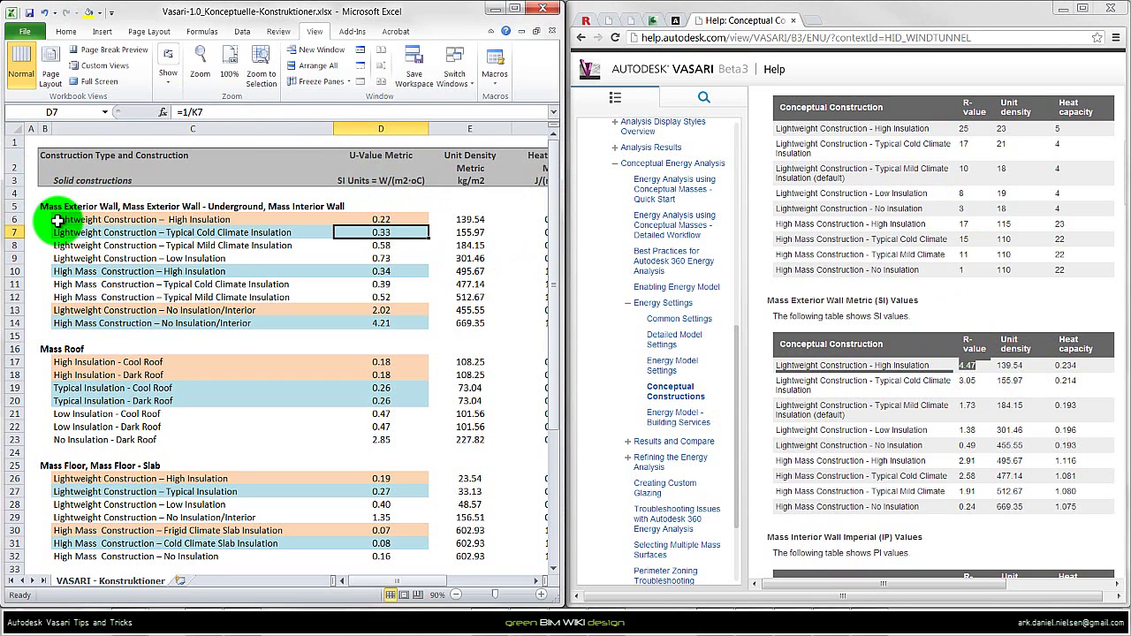
{"action": "left_click", "coordinate": [57, 217]}
{"action": "left_click_drag", "start_coordinate": [56, 217], "coordinate": [407, 217]}
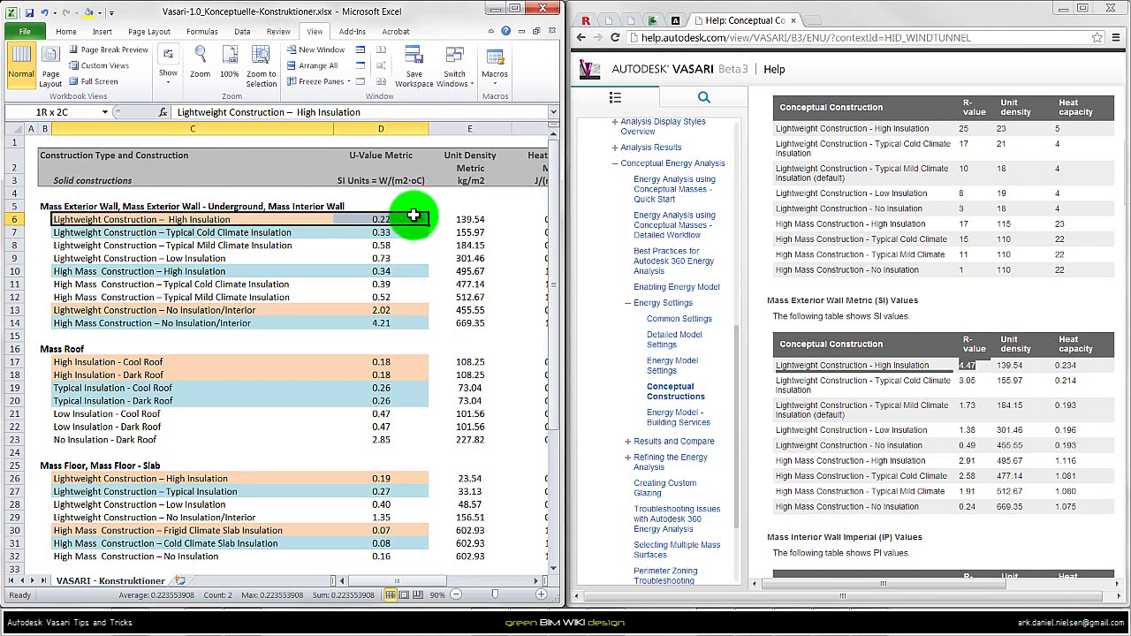
{"action": "left_click", "coordinate": [407, 217]}
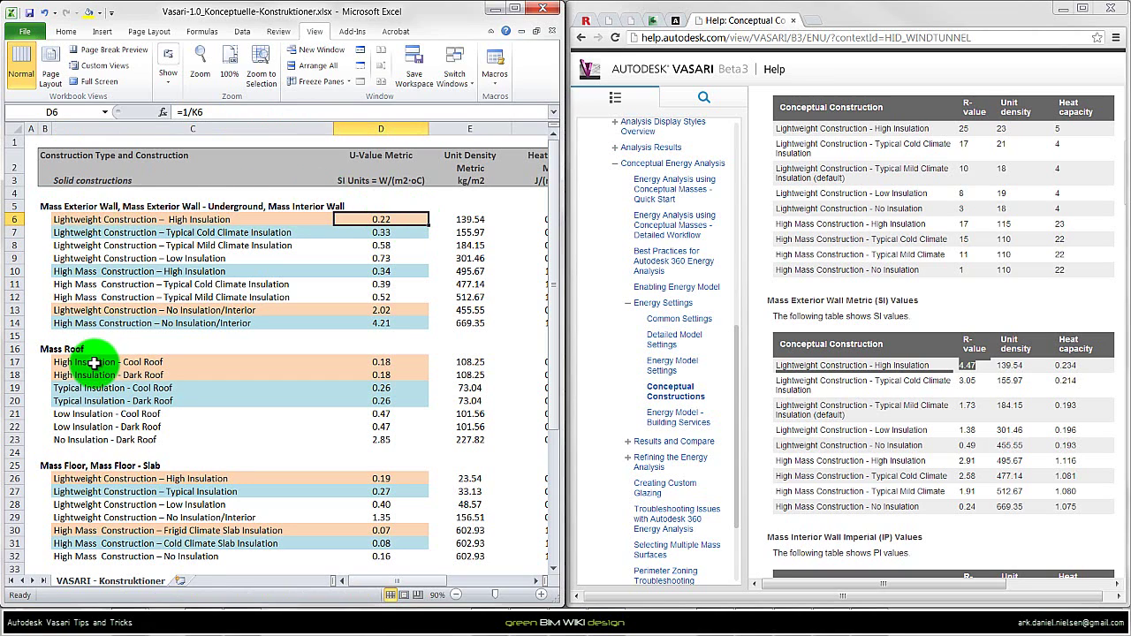
{"action": "left_click", "coordinate": [405, 361]}
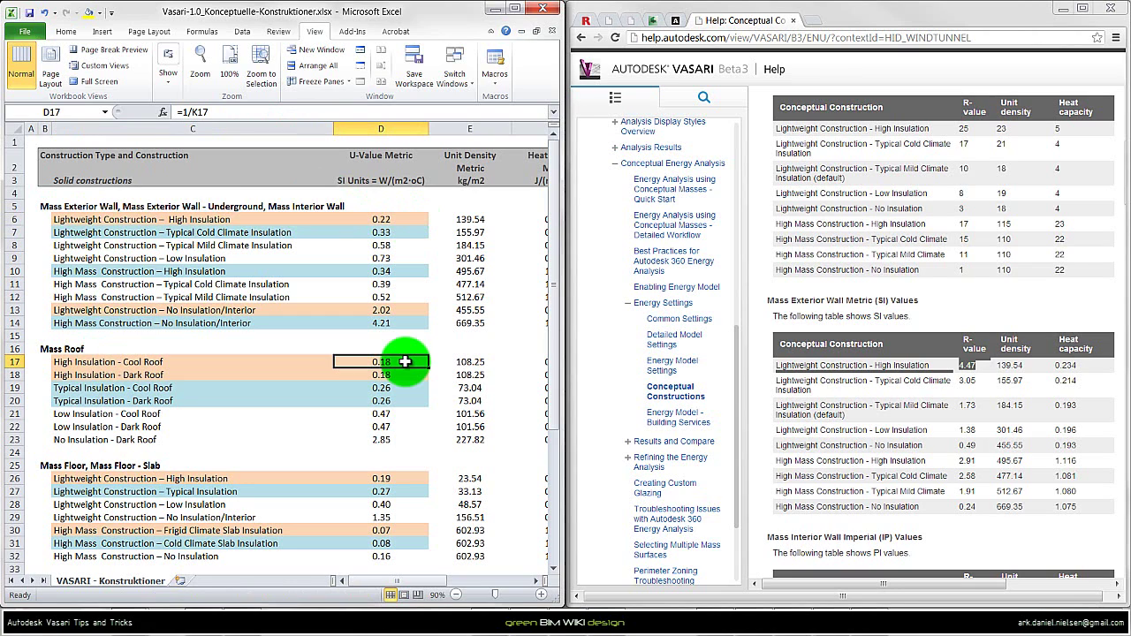
{"action": "left_click", "coordinate": [382, 414]}
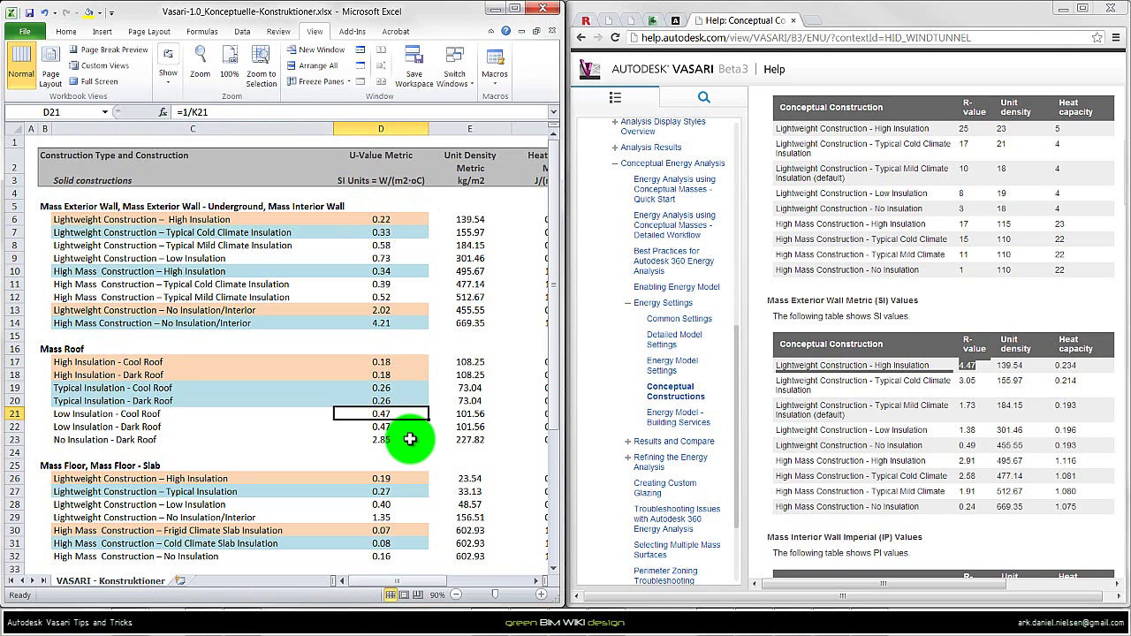
{"action": "left_click", "coordinate": [424, 218]}
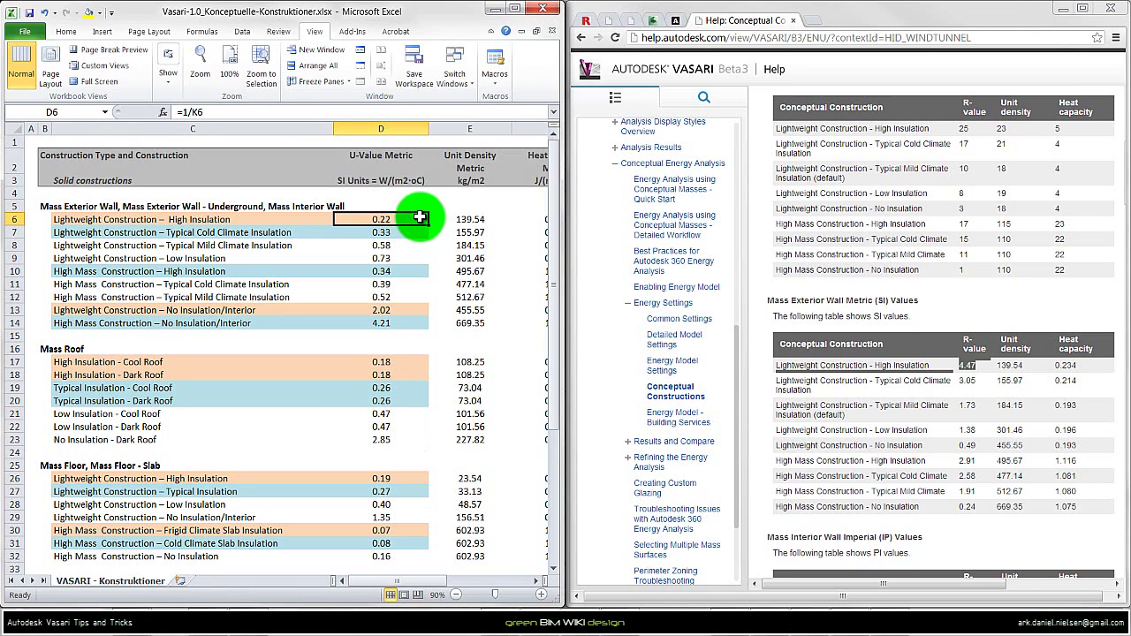
{"action": "left_click_drag", "start_coordinate": [62, 219], "coordinate": [378, 216]}
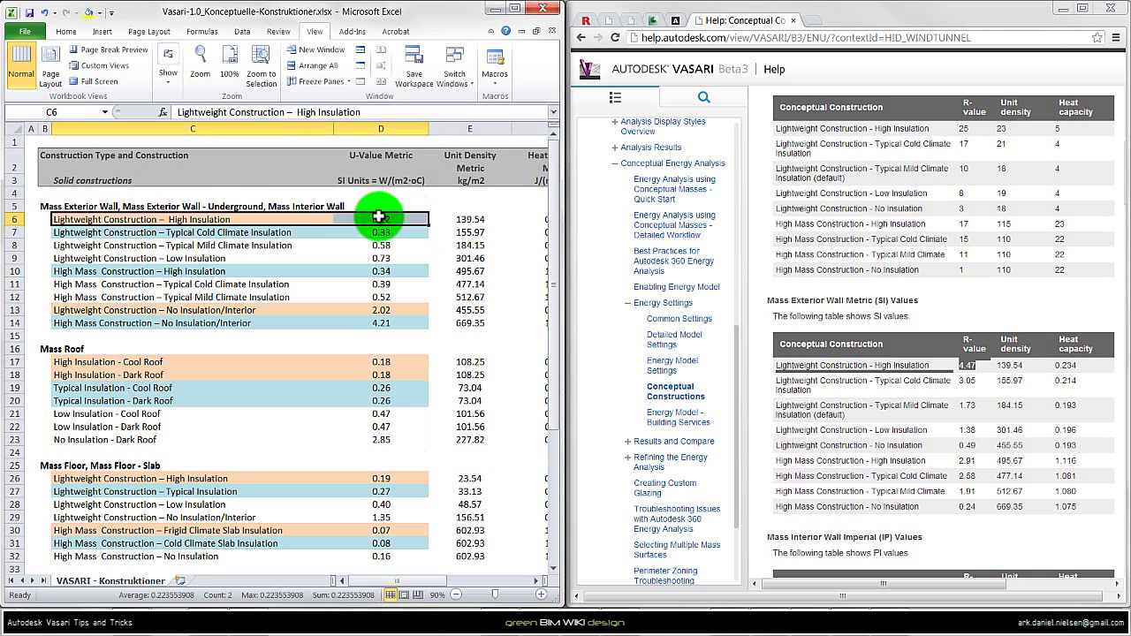
{"action": "left_click_drag", "start_coordinate": [56, 232], "coordinate": [386, 228]}
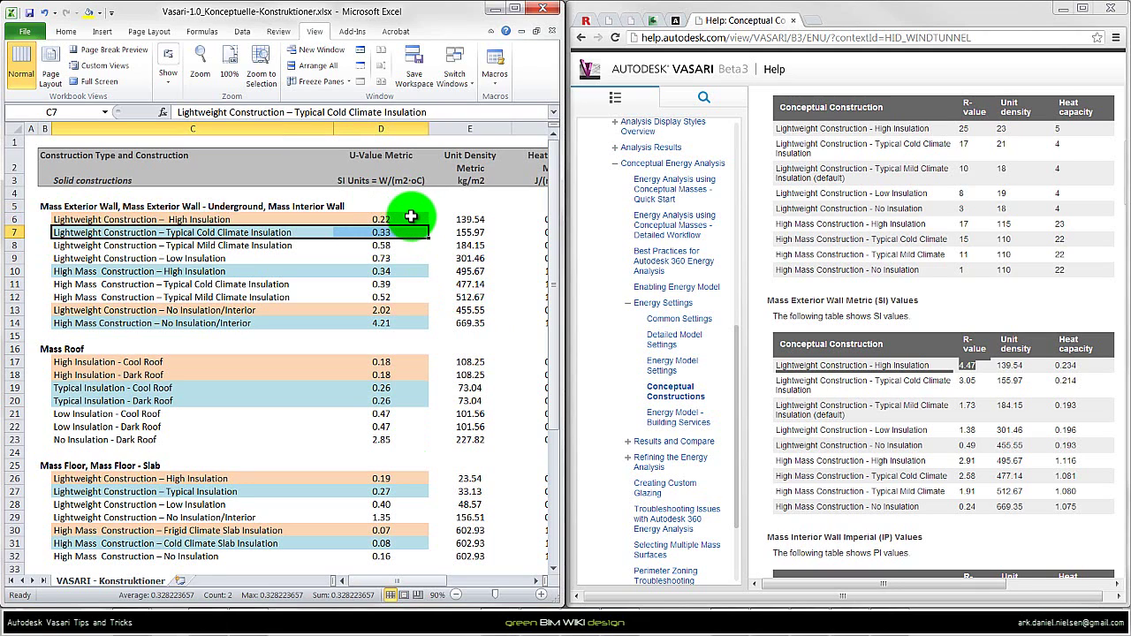
{"action": "left_click", "coordinate": [411, 216]}
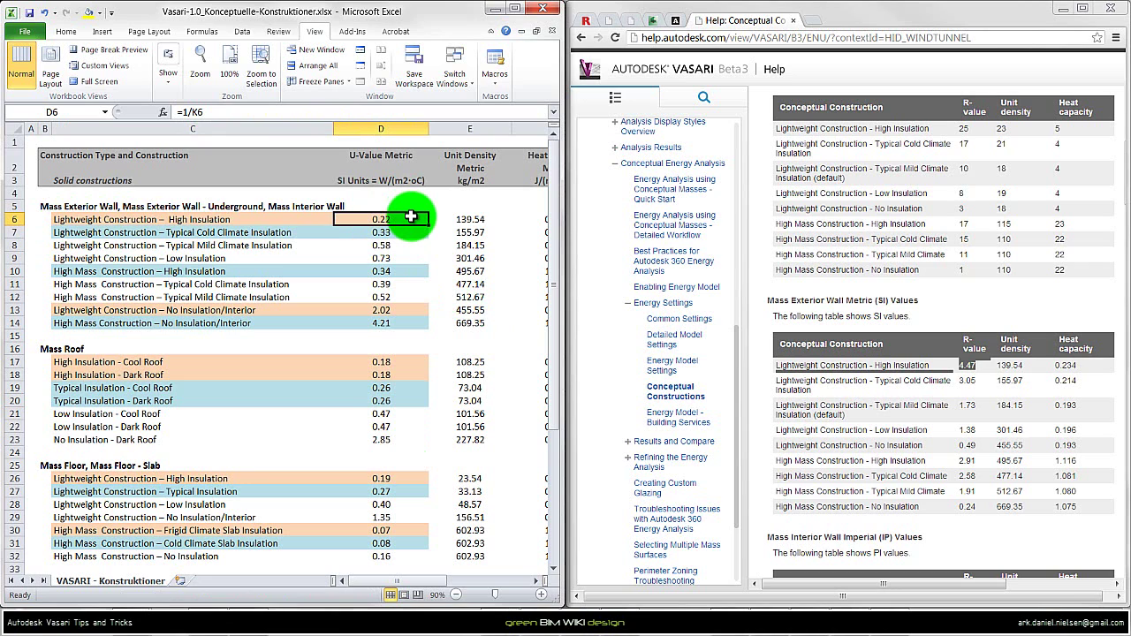
{"action": "scroll", "coordinate": [447, 309], "scroll_direction": "down", "scroll_amount": 7}
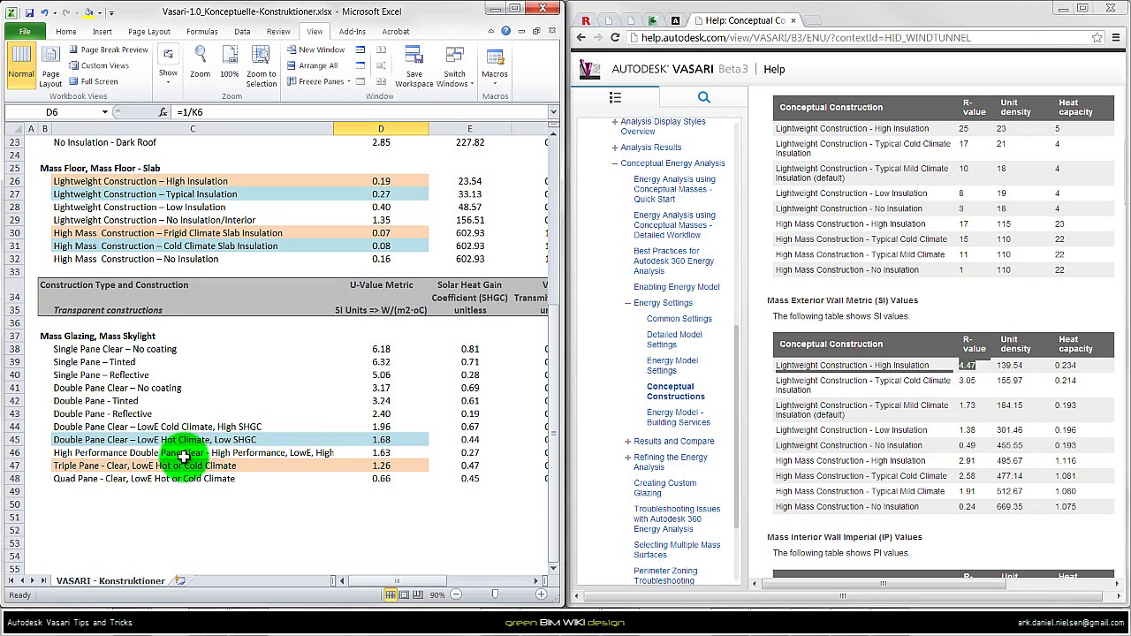
{"action": "scroll", "coordinate": [239, 446], "scroll_direction": "up", "scroll_amount": 7}
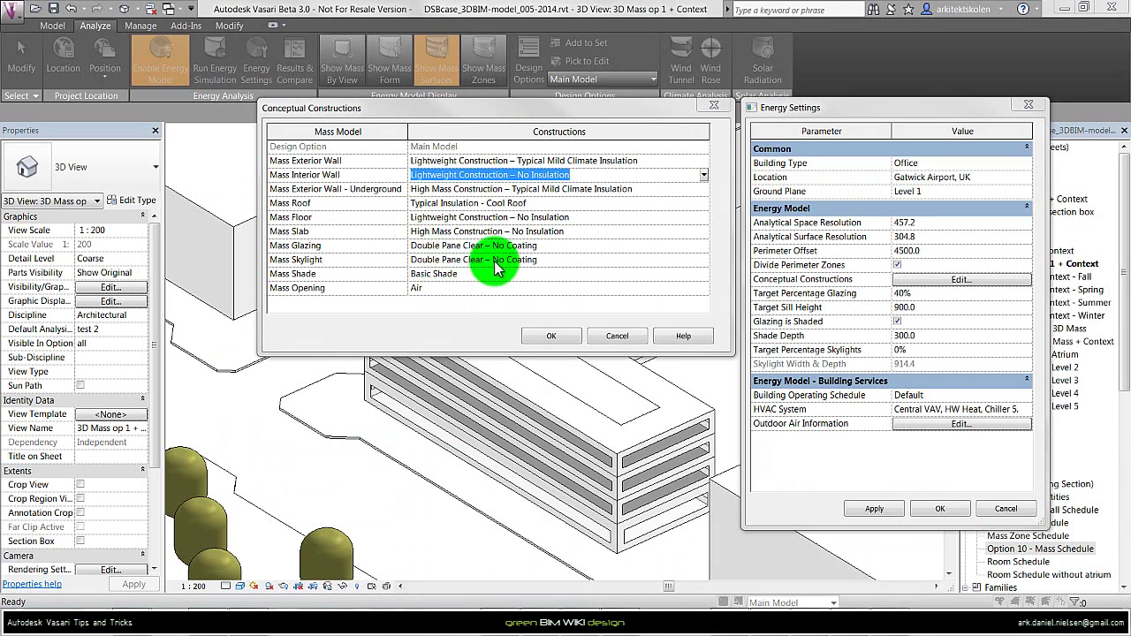
Confirm the Conceptual Constructions dialog, then the Energy Settings dialog
{"action": "left_click", "coordinate": [550, 338]}
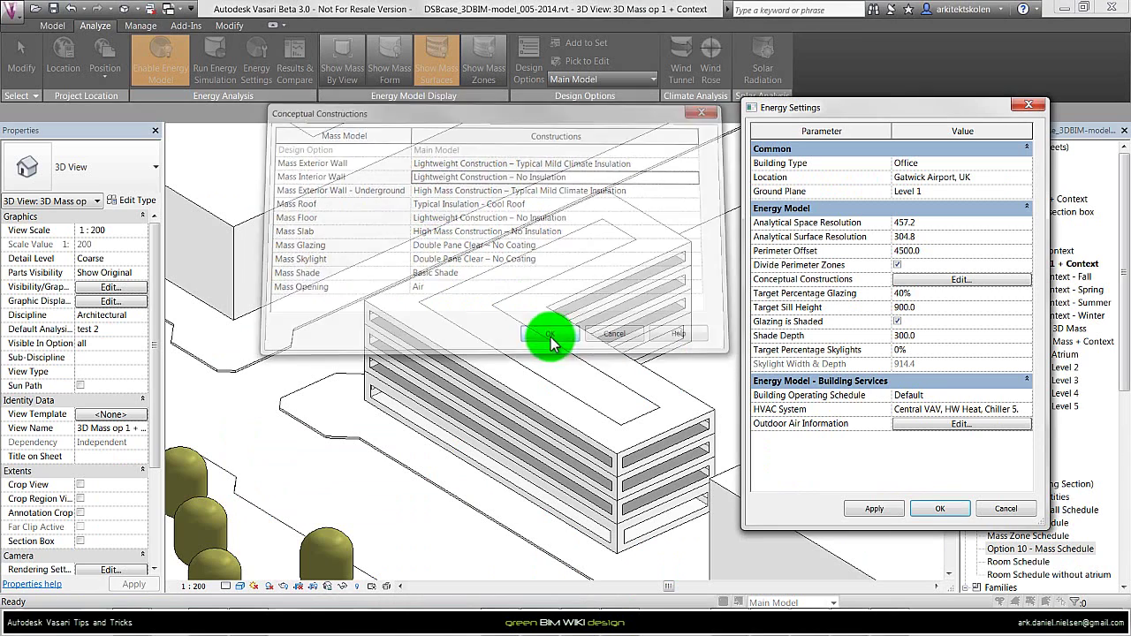
{"action": "left_click", "coordinate": [942, 510]}
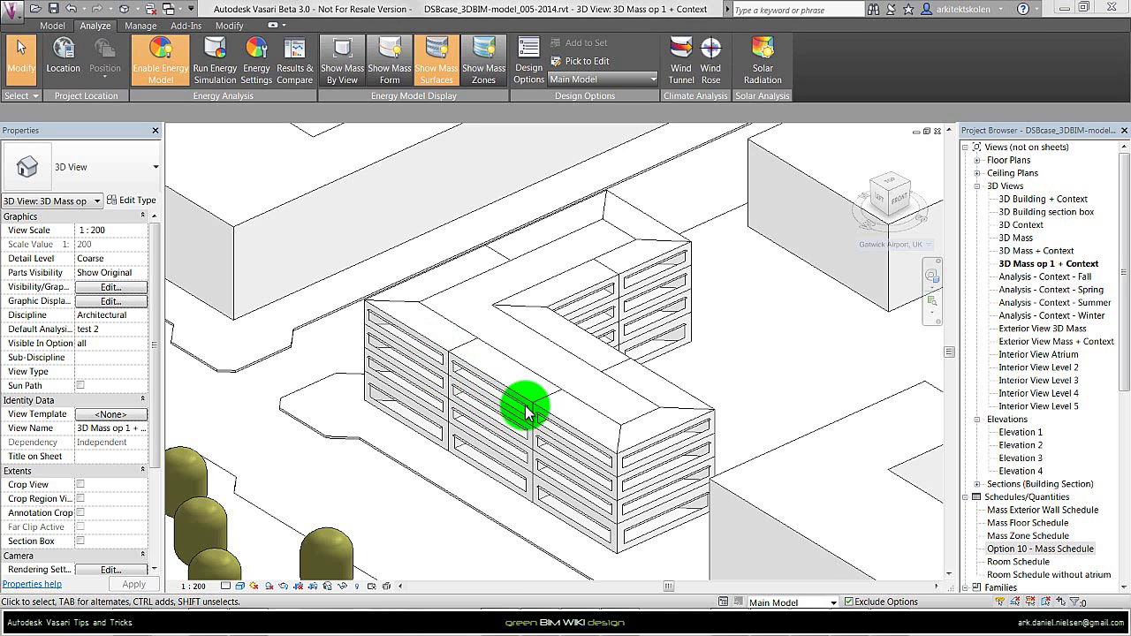
{"action": "scroll", "coordinate": [510, 414], "scroll_direction": "up", "scroll_amount": 4}
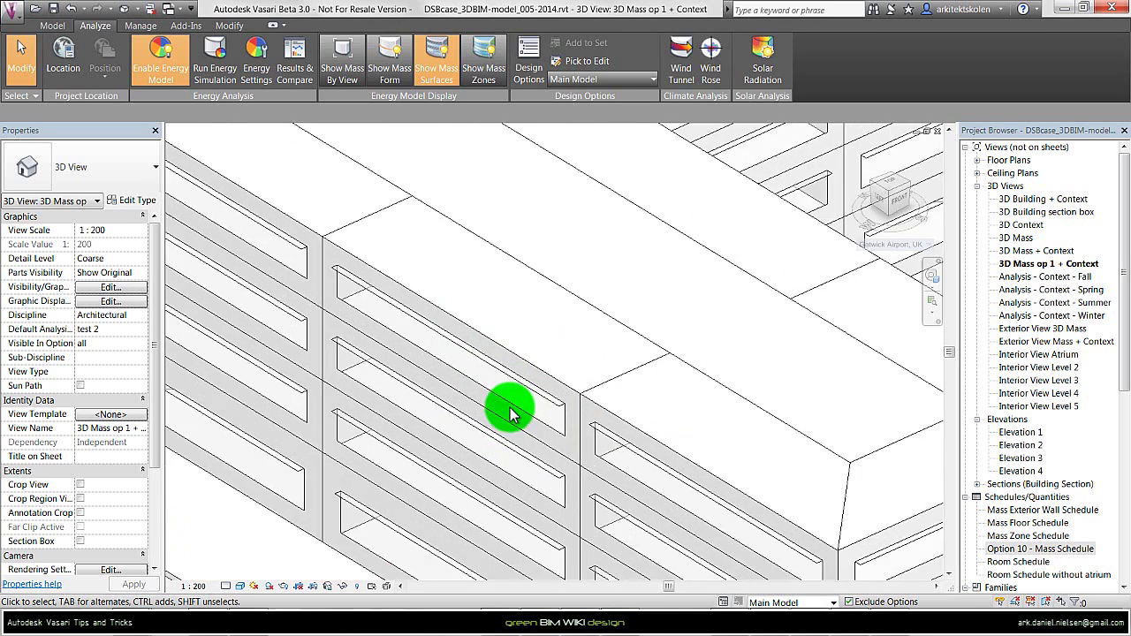
{"action": "scroll", "coordinate": [511, 413], "scroll_direction": "up", "scroll_amount": 1}
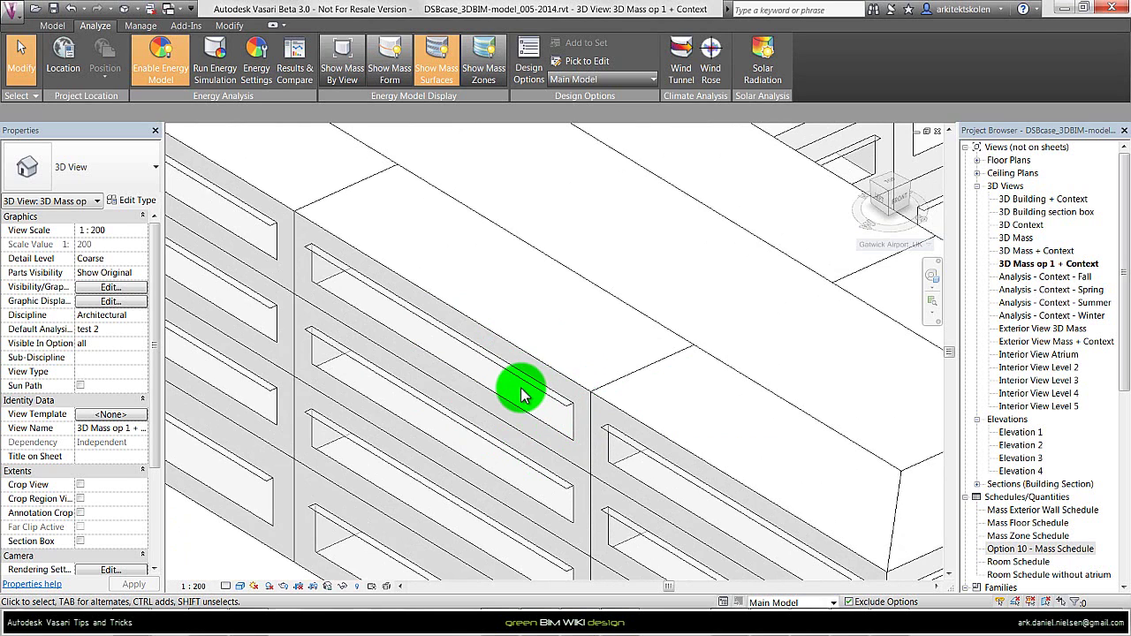
{"action": "scroll", "coordinate": [522, 395], "scroll_direction": "down", "scroll_amount": 5}
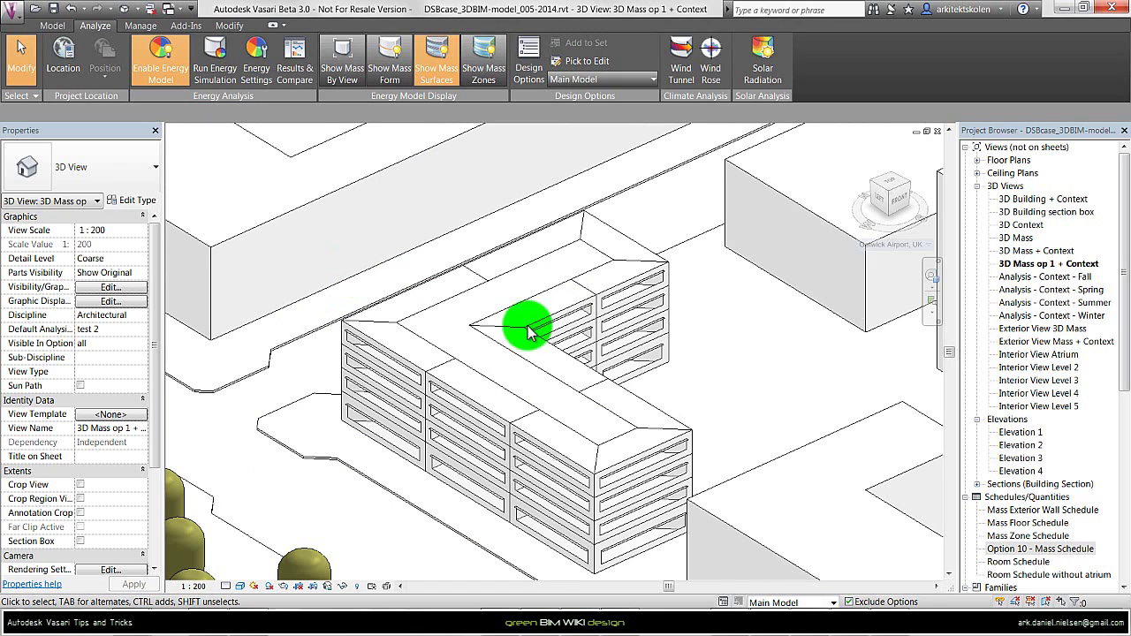
{"action": "left_click", "coordinate": [566, 351]}
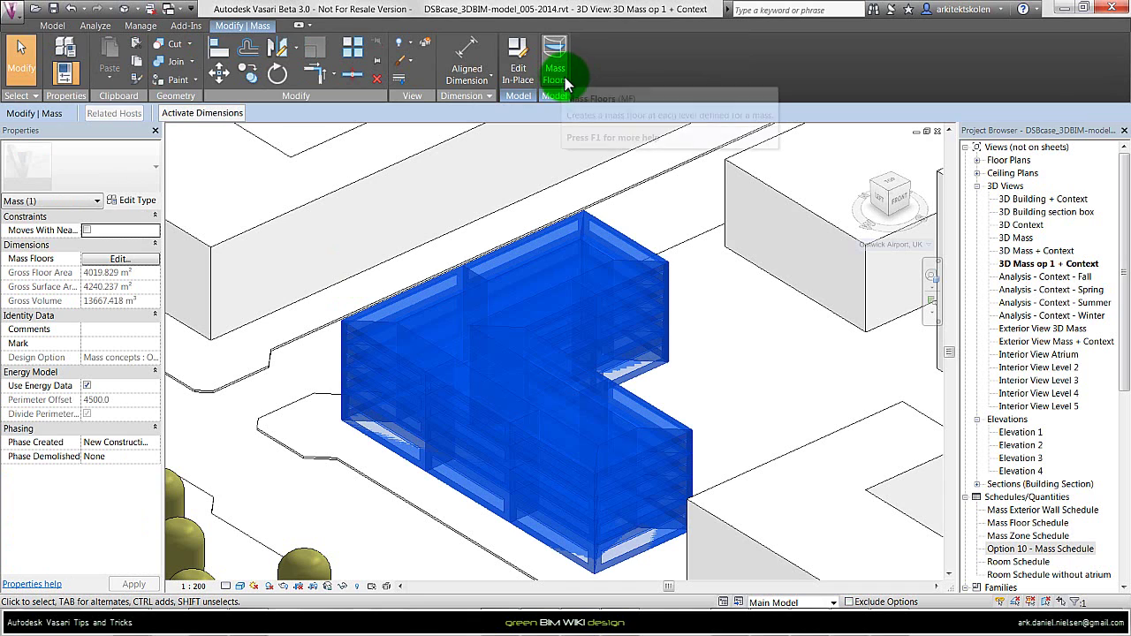